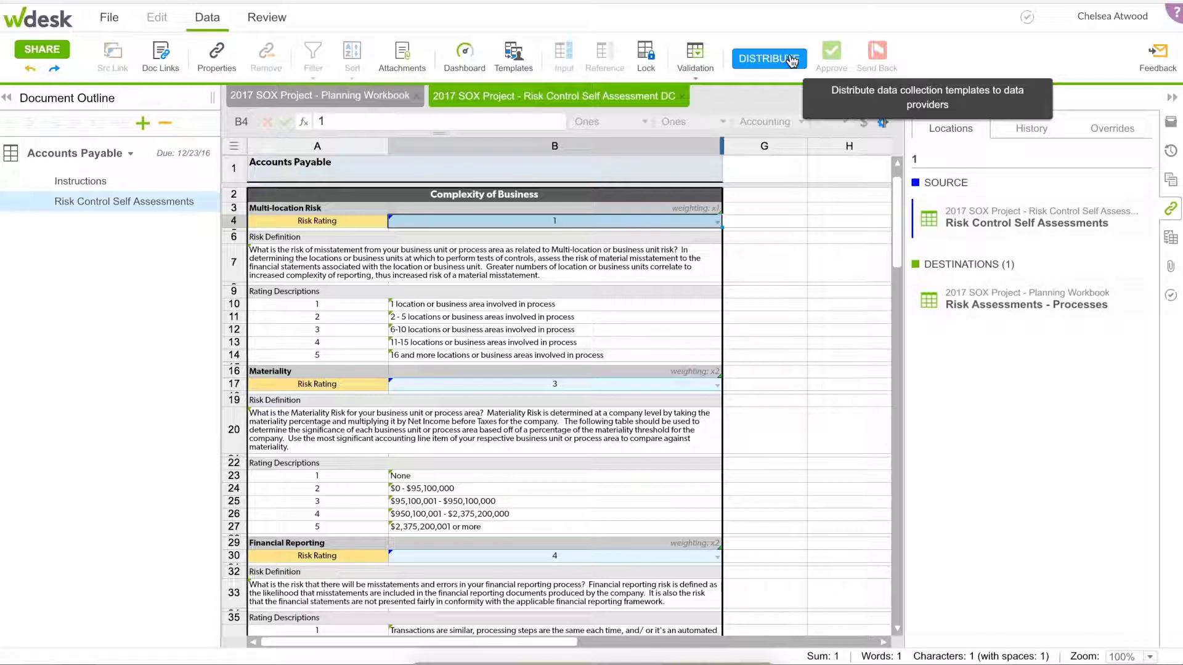
# - Distribute the templates to data providers, rate Multi-location Risk (B4) 5, and submit the template
pyautogui.click(792, 60)
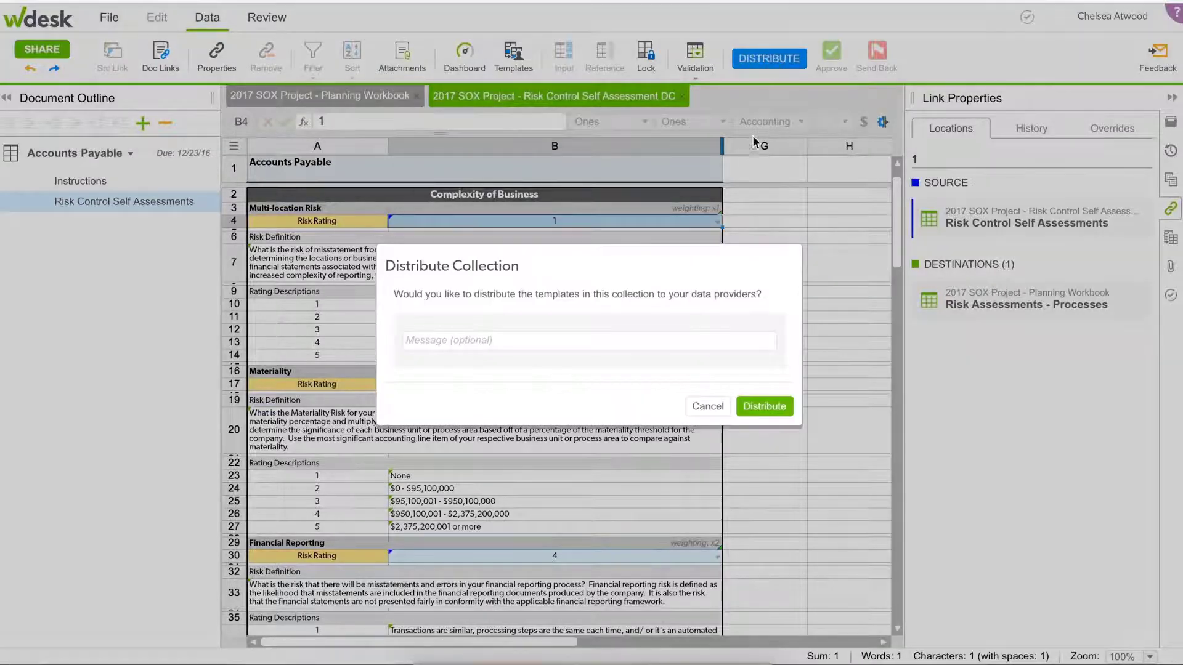
pyautogui.click(761, 407)
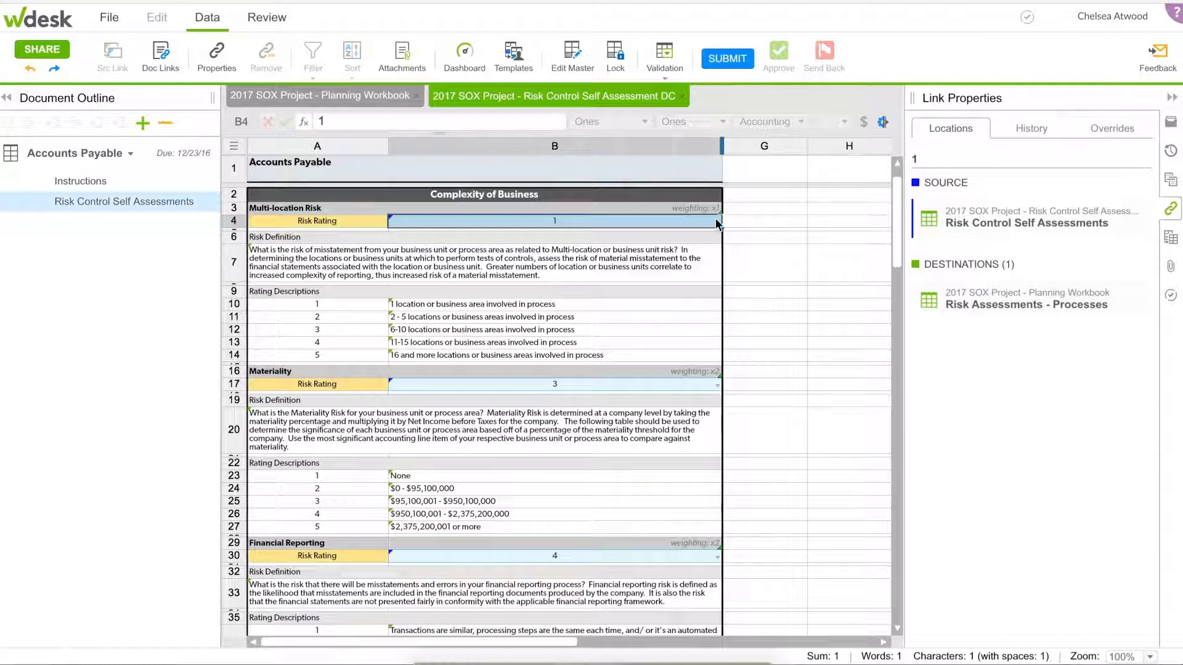
pyautogui.click(716, 221)
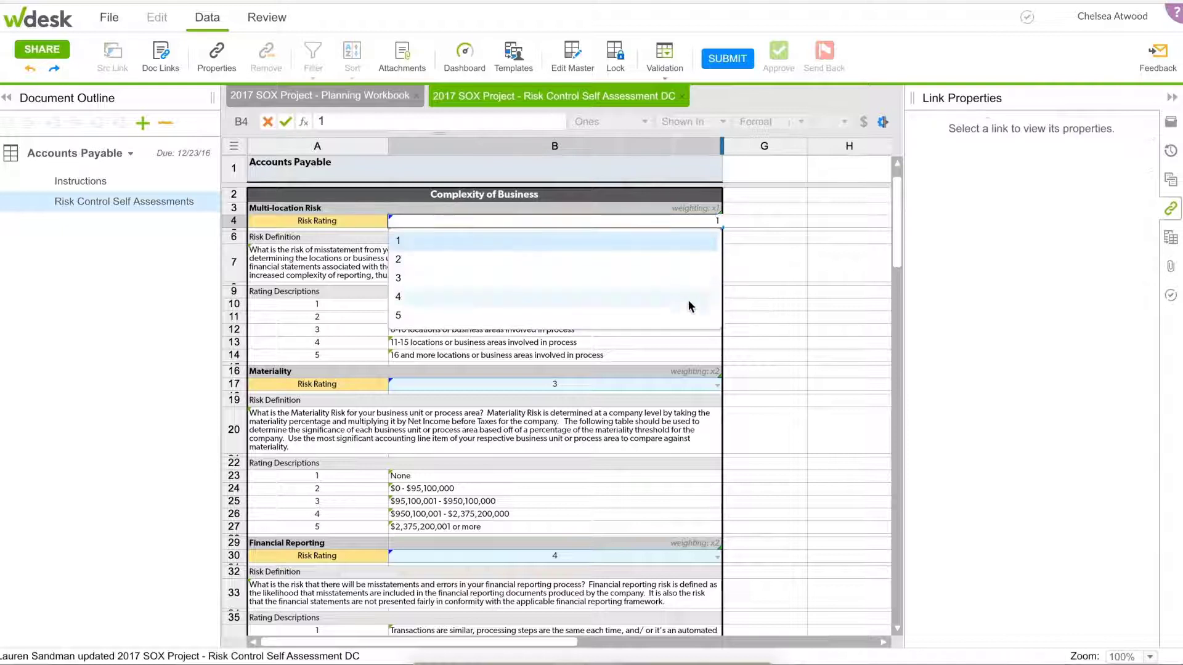
pyautogui.click(686, 315)
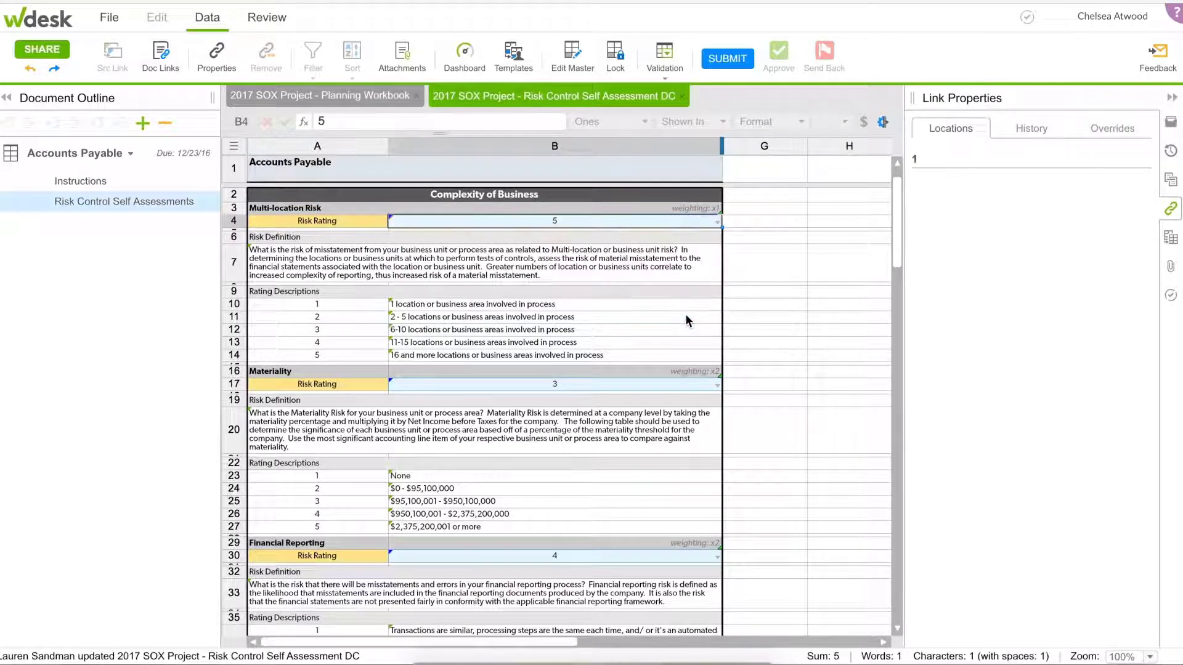
pyautogui.click(739, 64)
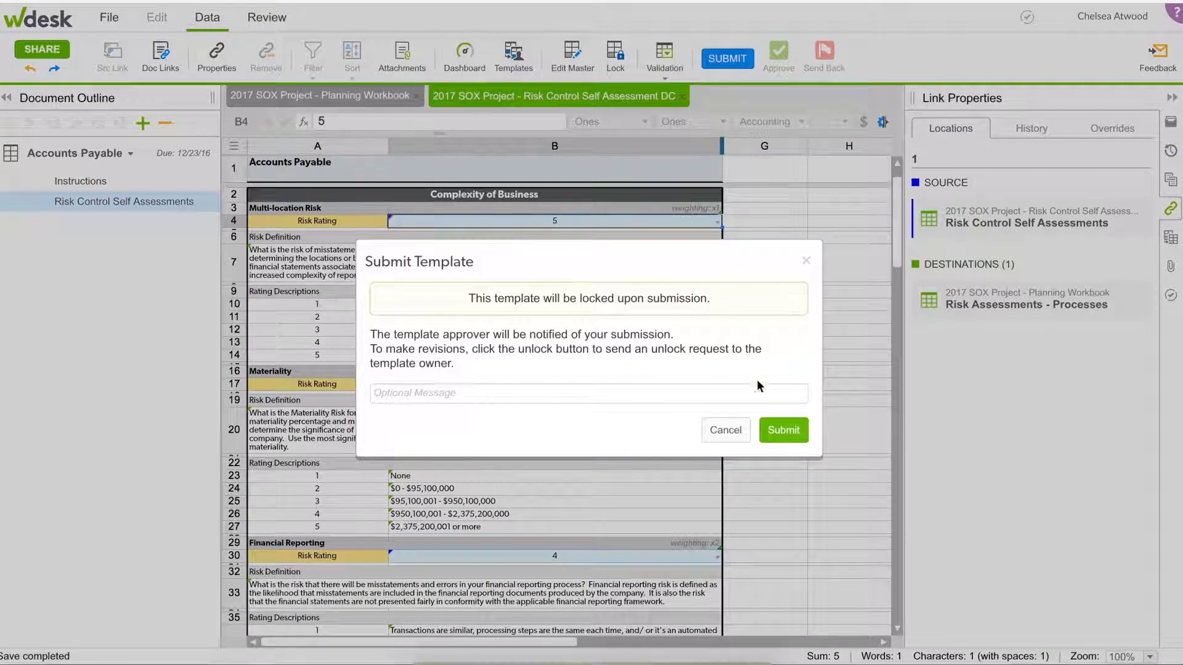
pyautogui.click(767, 431)
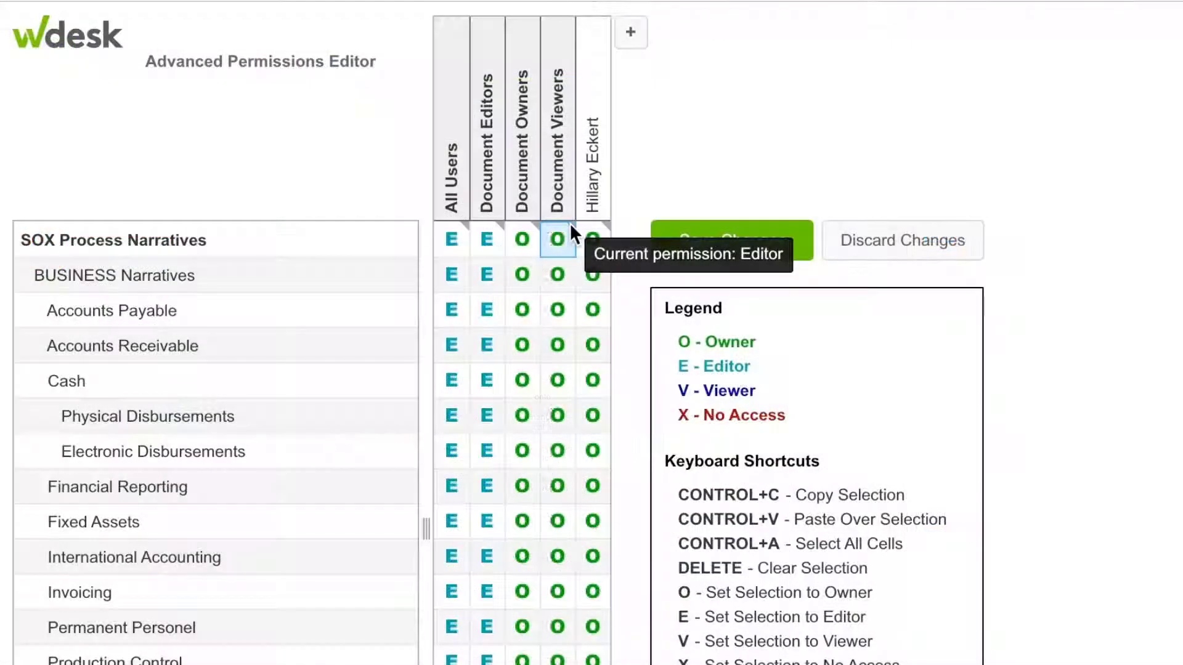
# - Set Document Viewers to no access, then View access for Accounts Payable and Accounts Receivable
pyautogui.press('x')
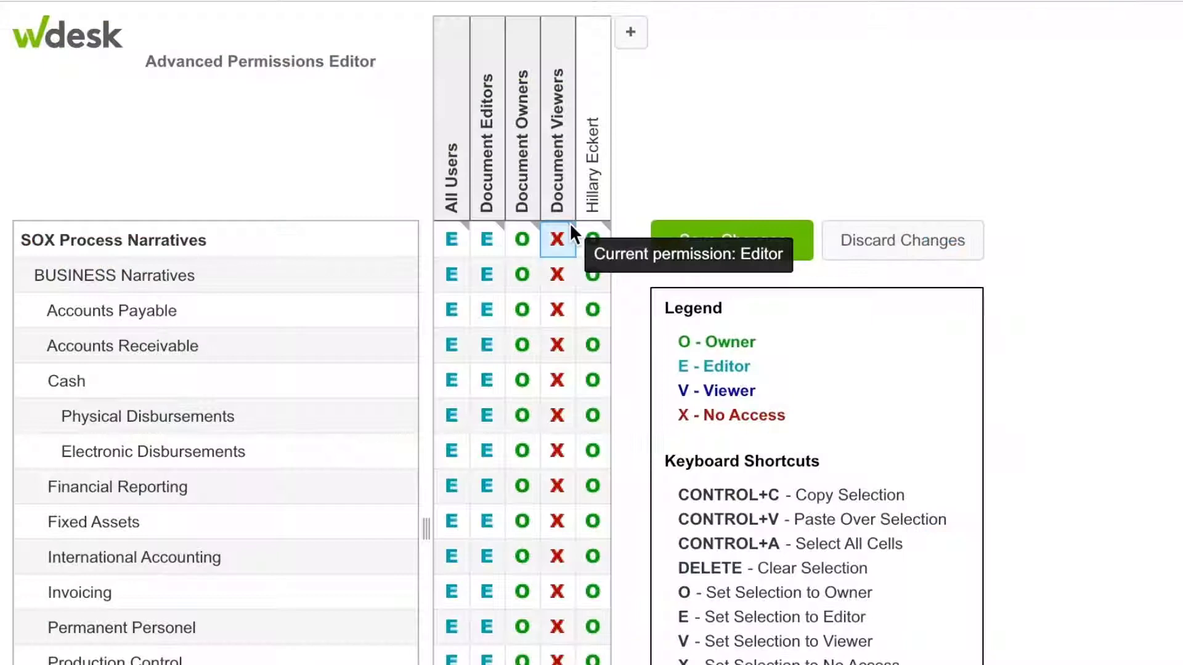
pyautogui.click(561, 308)
pyautogui.press('v')
pyautogui.click(561, 343)
pyautogui.press('v')
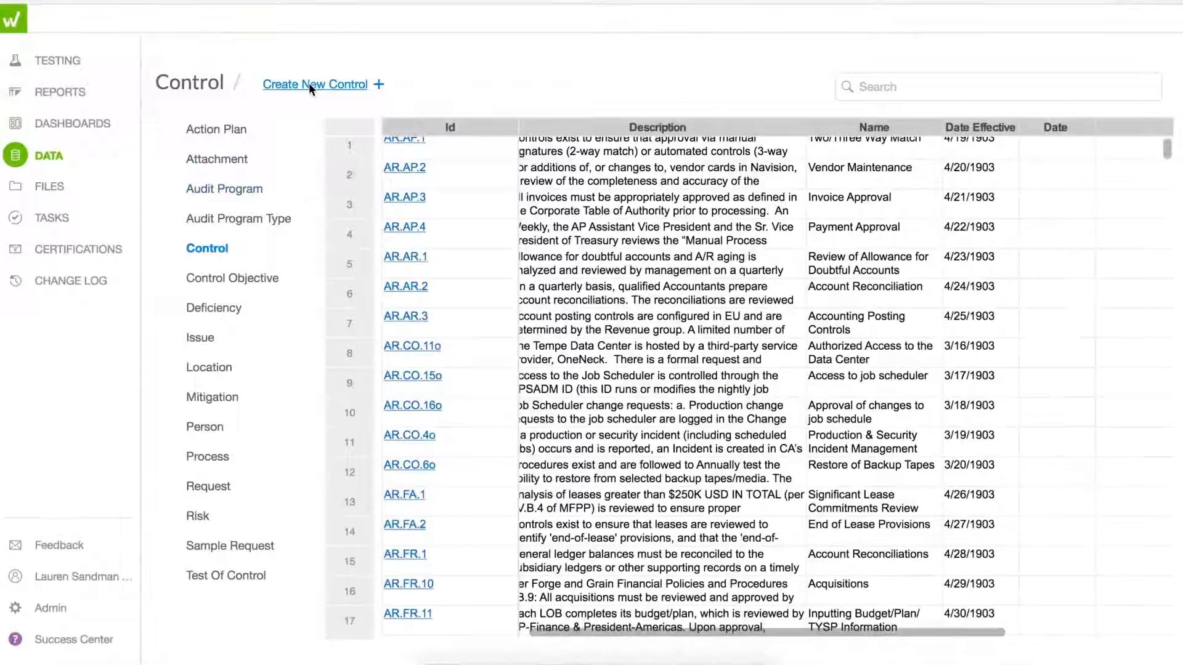
# - Create new control AR.AP.5 marked as both preventive and detective
pyautogui.click(309, 83)
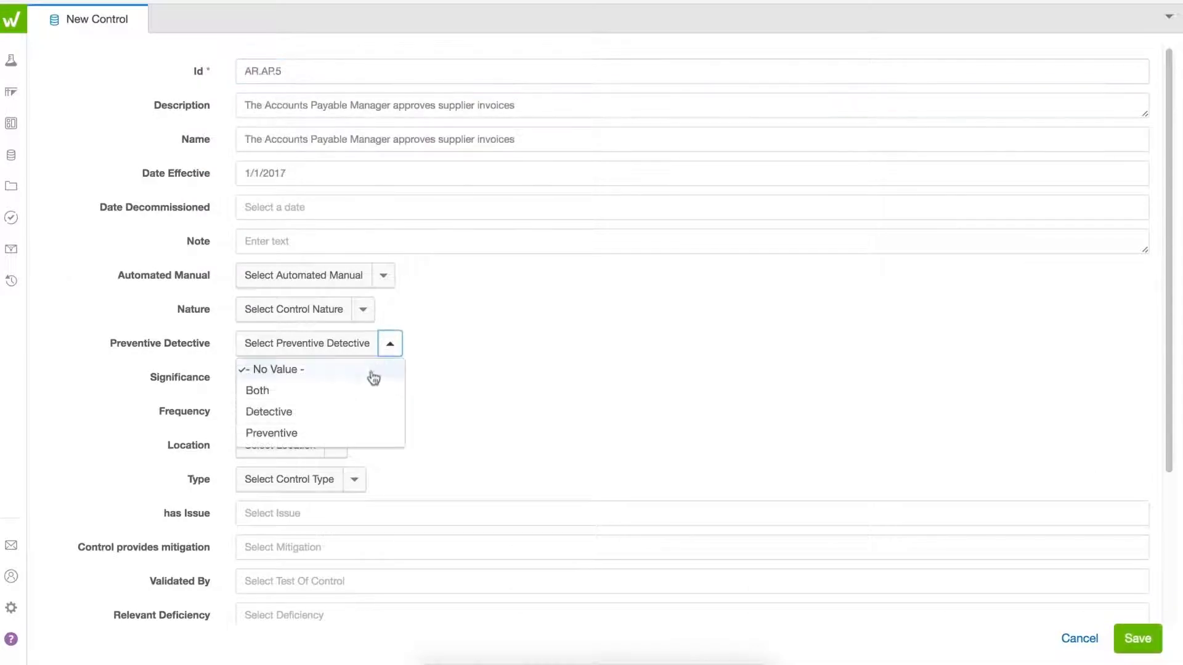
pyautogui.click(369, 390)
pyautogui.click(356, 386)
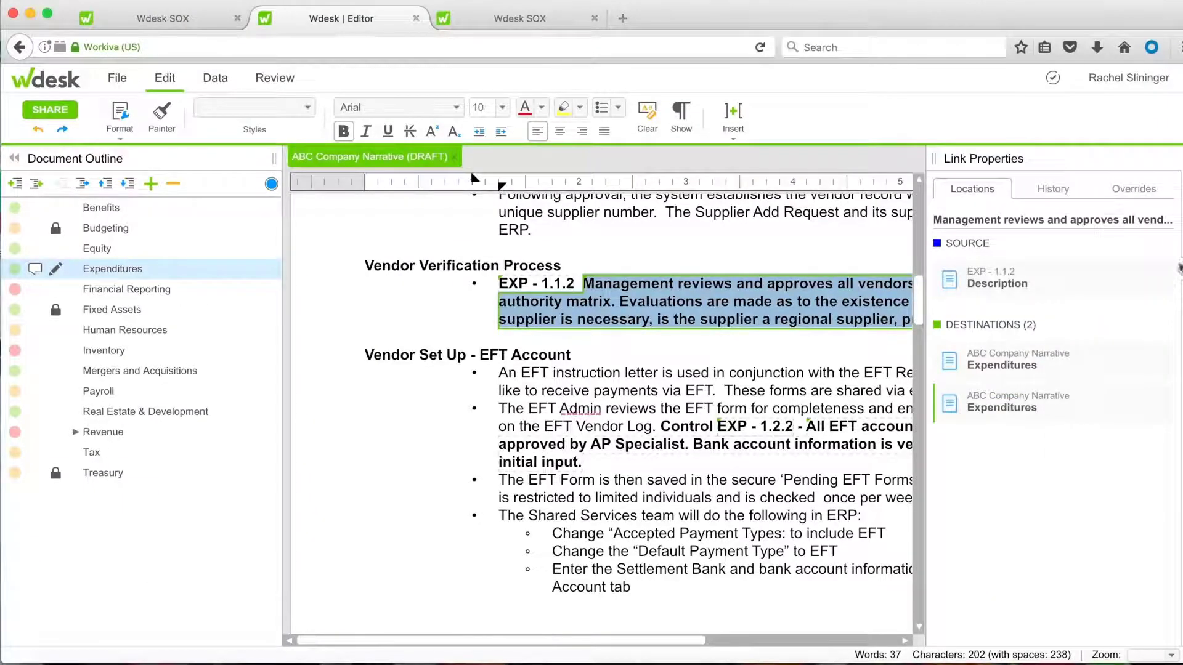
# - Prepend 'Department ' to the EXP - 1.1.2 control description and publish the link update
pyautogui.click(1156, 279)
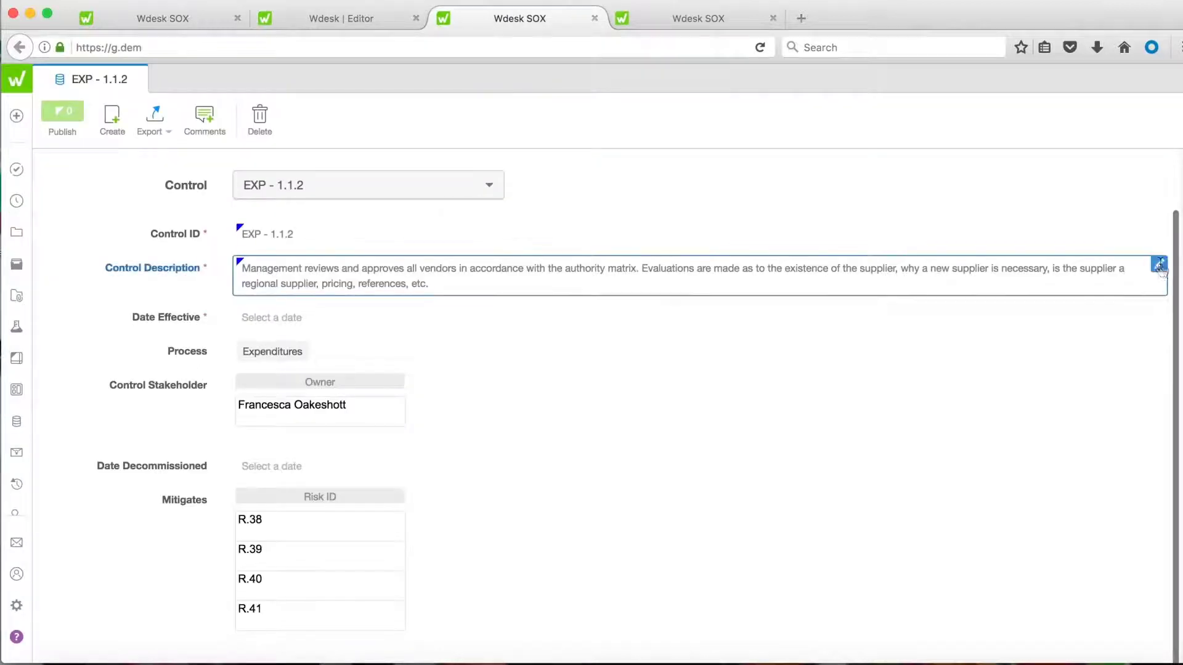
pyautogui.click(1159, 265)
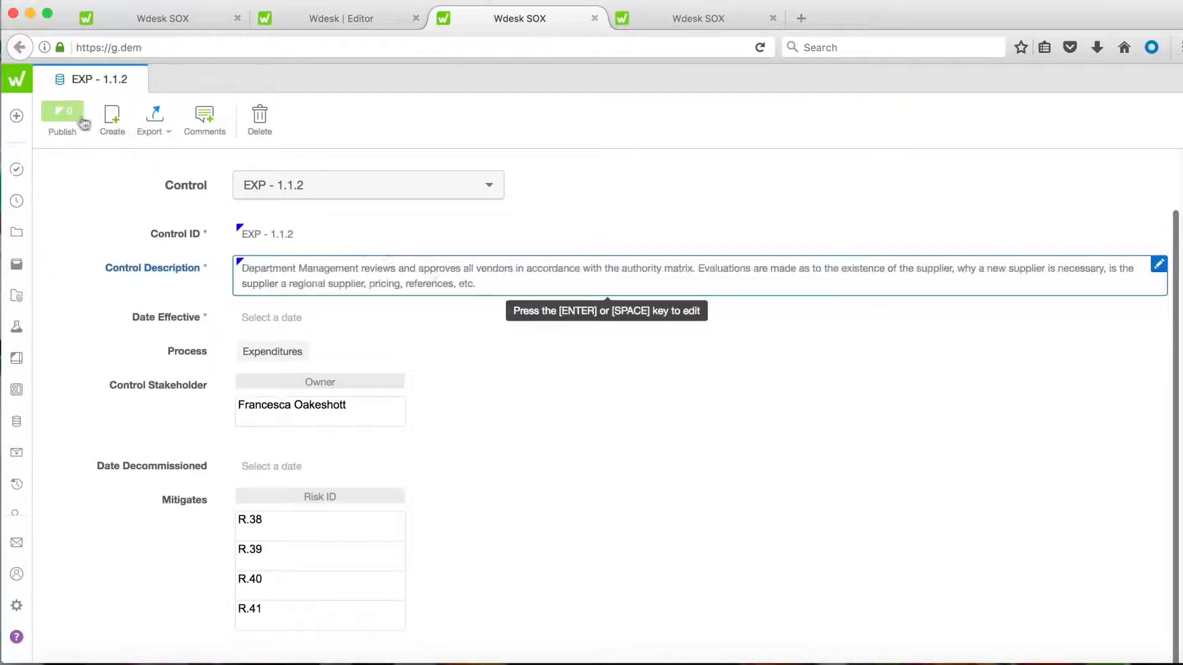
pyautogui.click(64, 112)
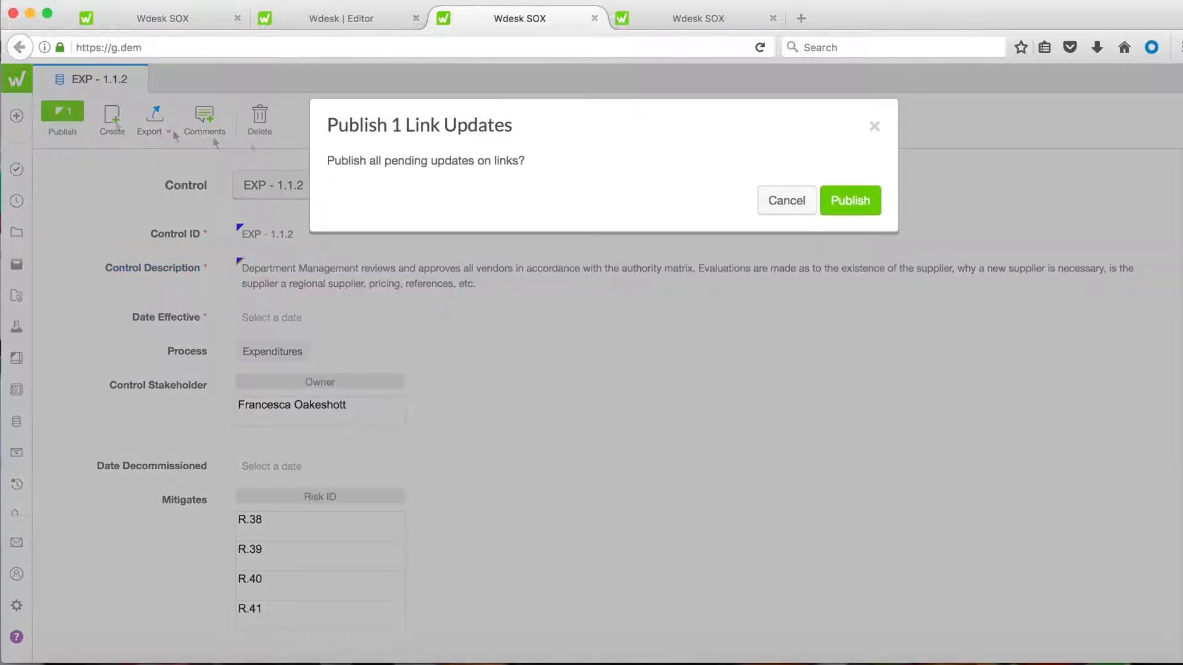
pyautogui.click(850, 201)
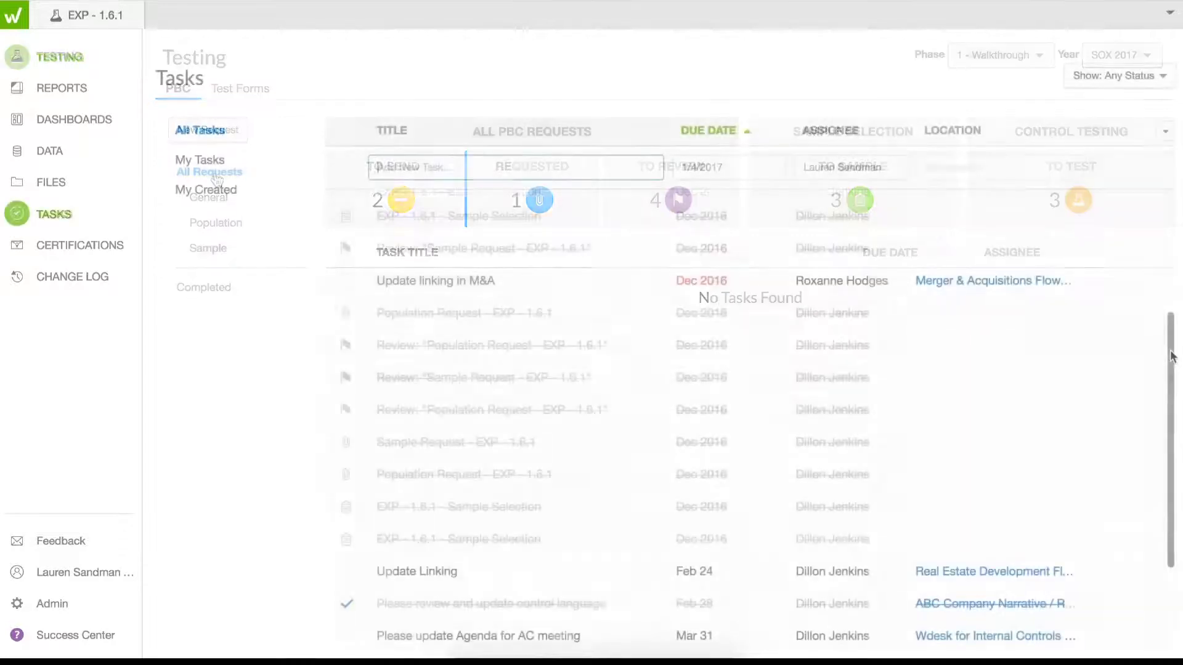
# - Review Deficiencies & Remediation on the Overview tab, then switch to the 2 - Interim phase
pyautogui.moveTo(1172, 345); pyautogui.dragTo(1172, 437)
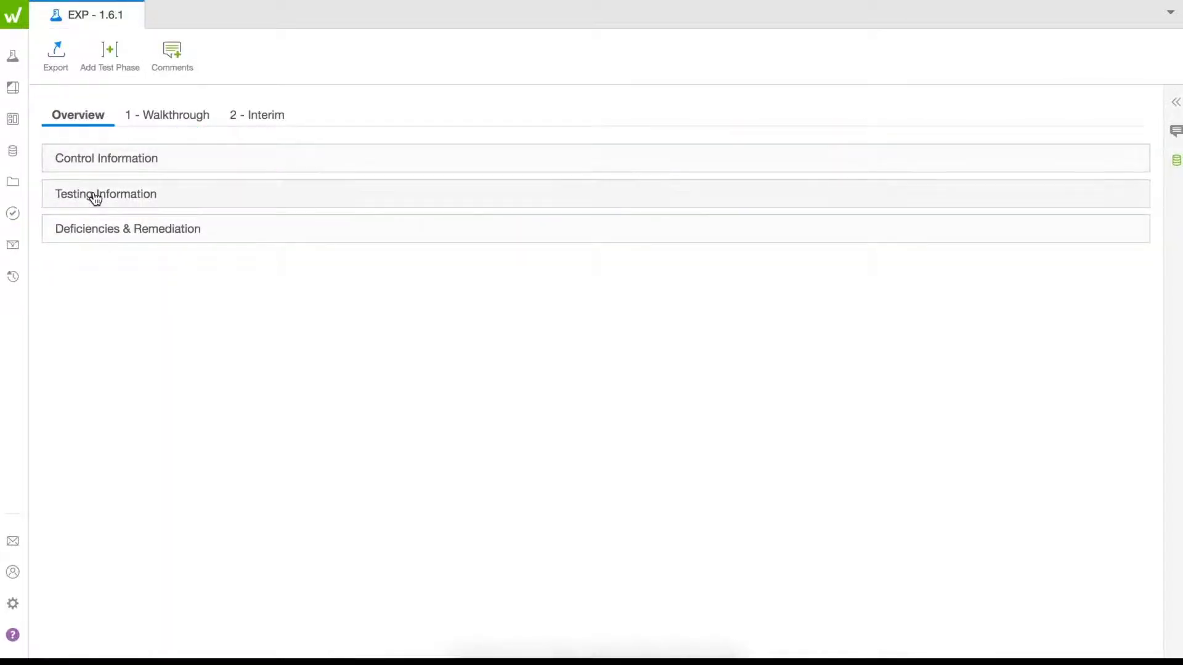
pyautogui.click(95, 198)
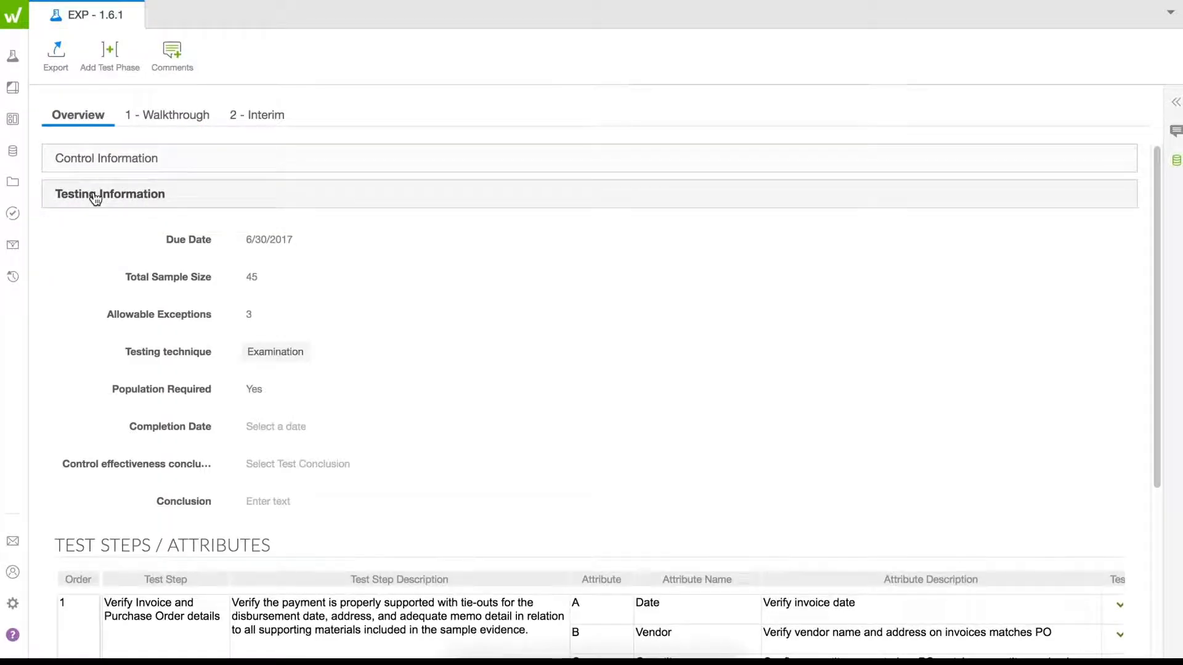
pyautogui.click(95, 197)
pyautogui.click(103, 231)
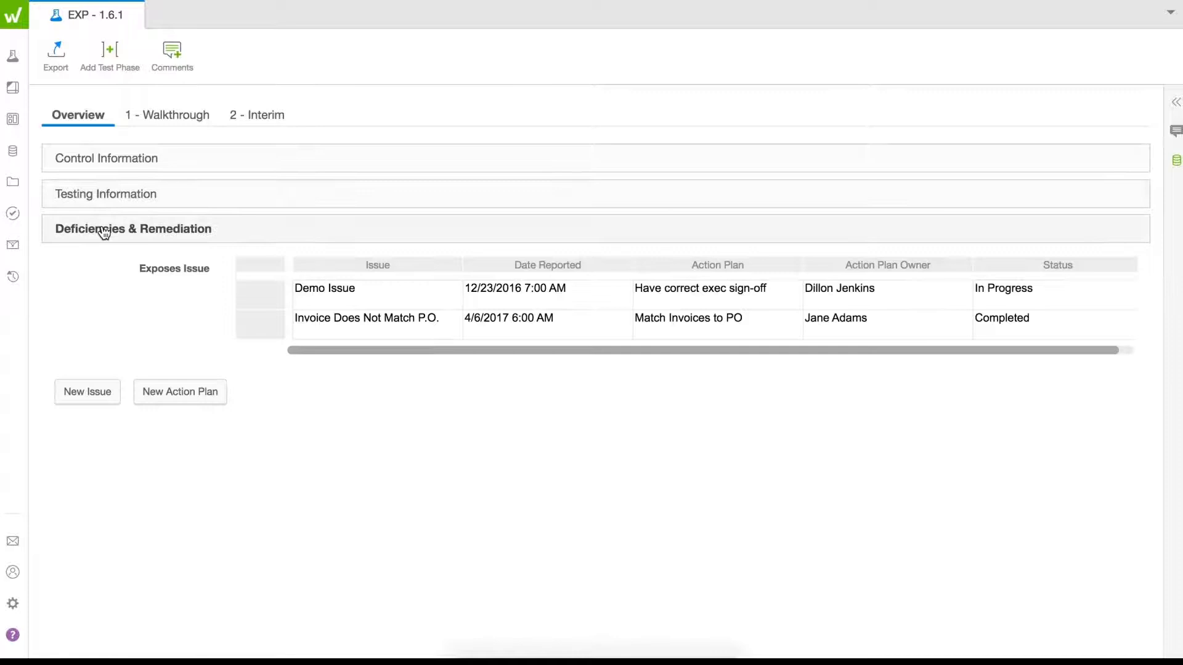
pyautogui.click(257, 114)
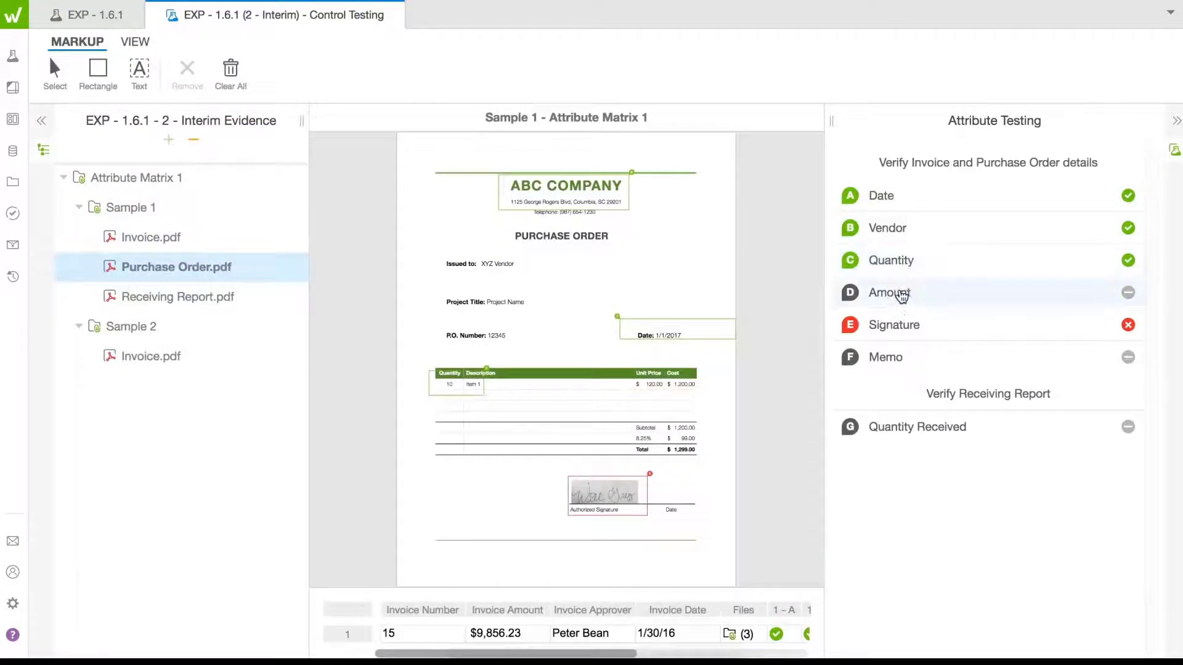
# - Tag Amount on the purchase order beside the Date box and choose a test result for attribute 1-A
pyautogui.moveTo(901, 295); pyautogui.dragTo(655, 462)
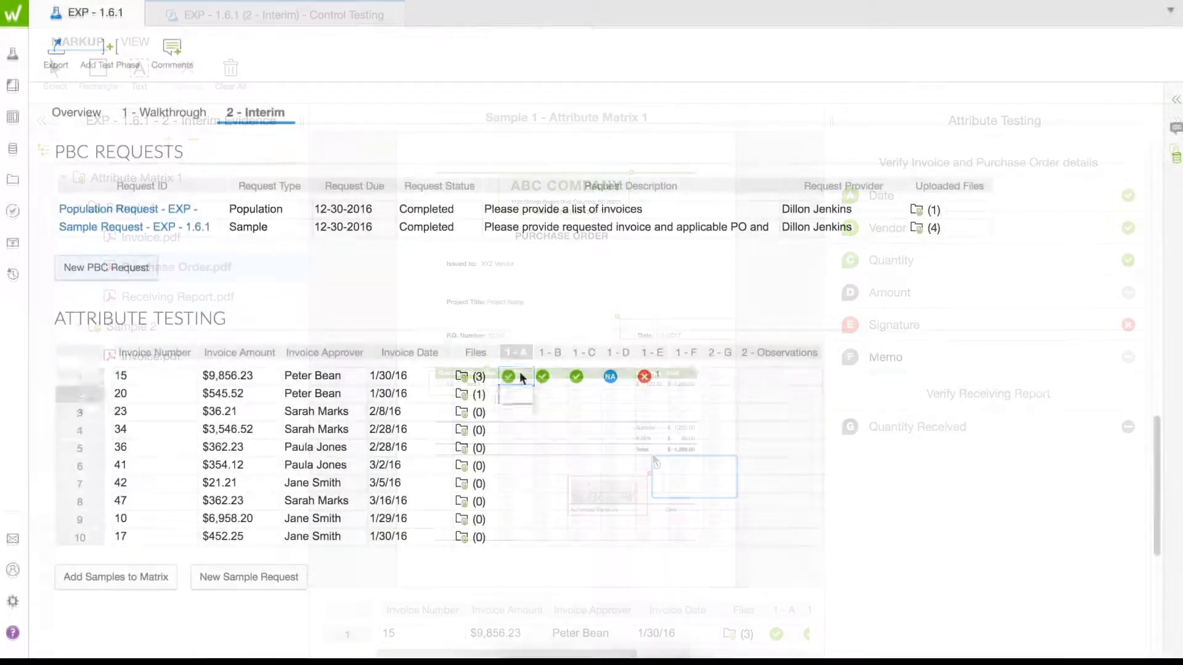
pyautogui.click(517, 376)
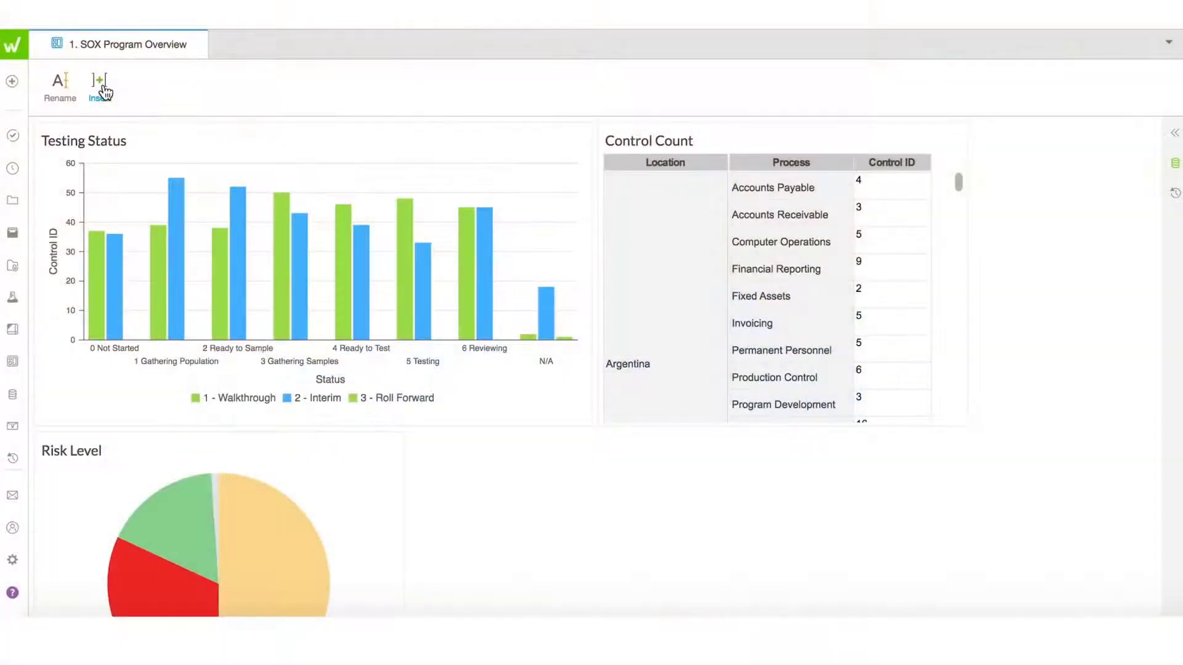
# - Insert a bar chart with Frequency on the Y axis and Control ID on the X axis, and save it
pyautogui.click(104, 91)
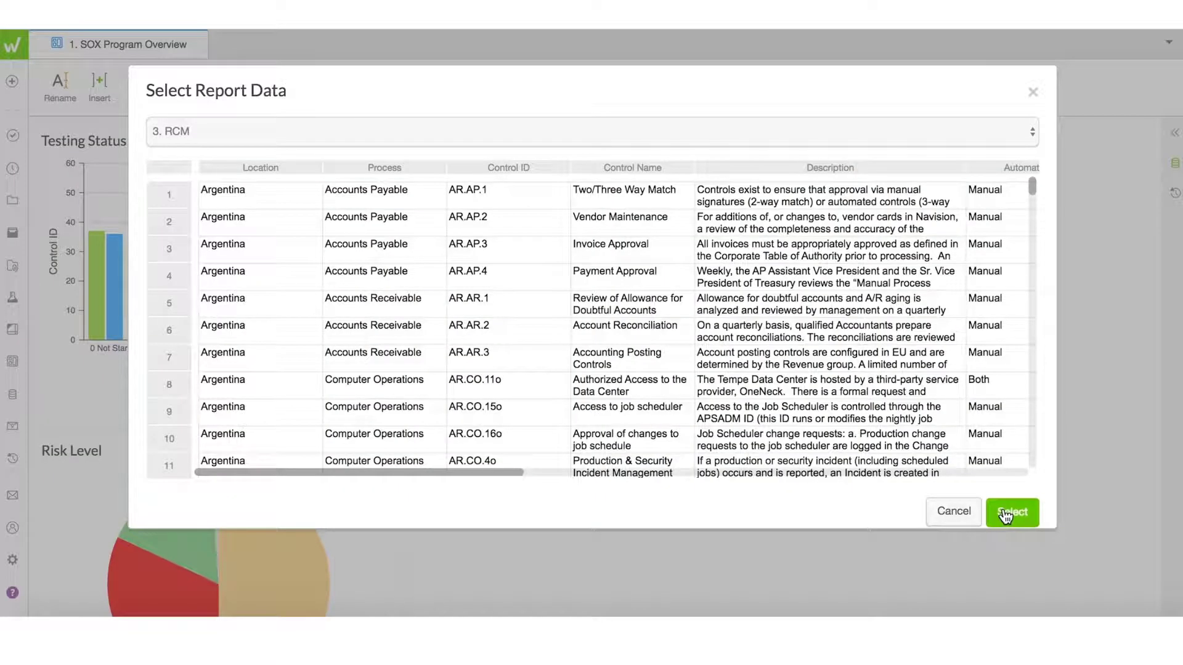
pyautogui.click(937, 510)
pyautogui.click(1079, 437)
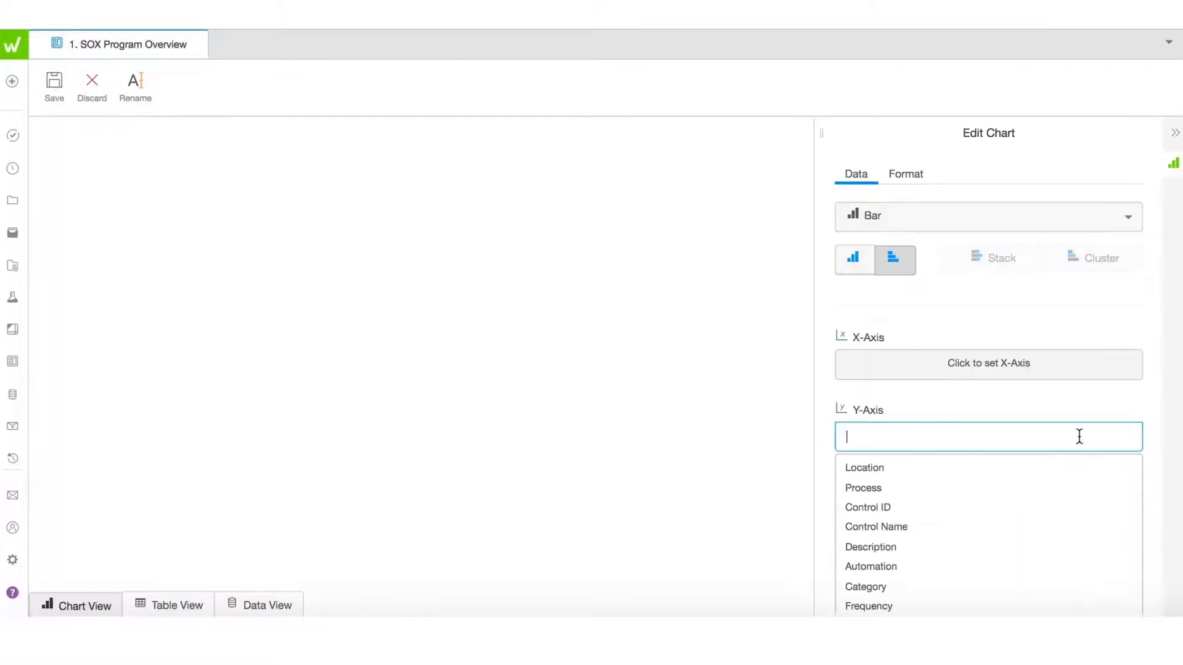
pyautogui.click(892, 607)
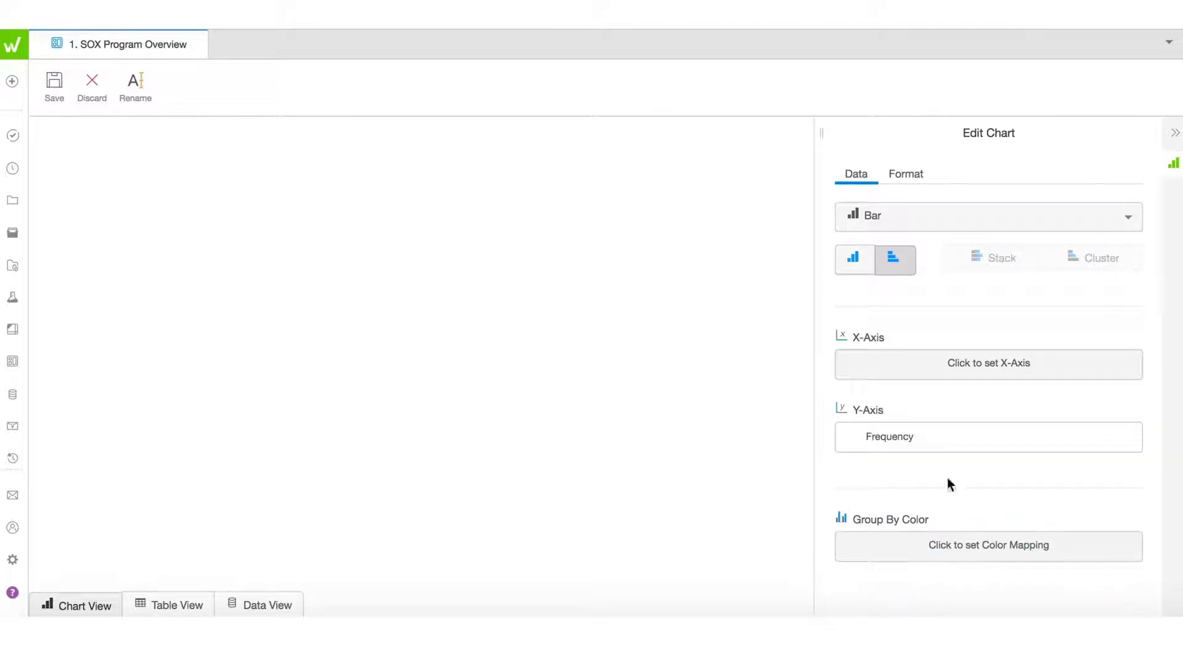
pyautogui.click(926, 368)
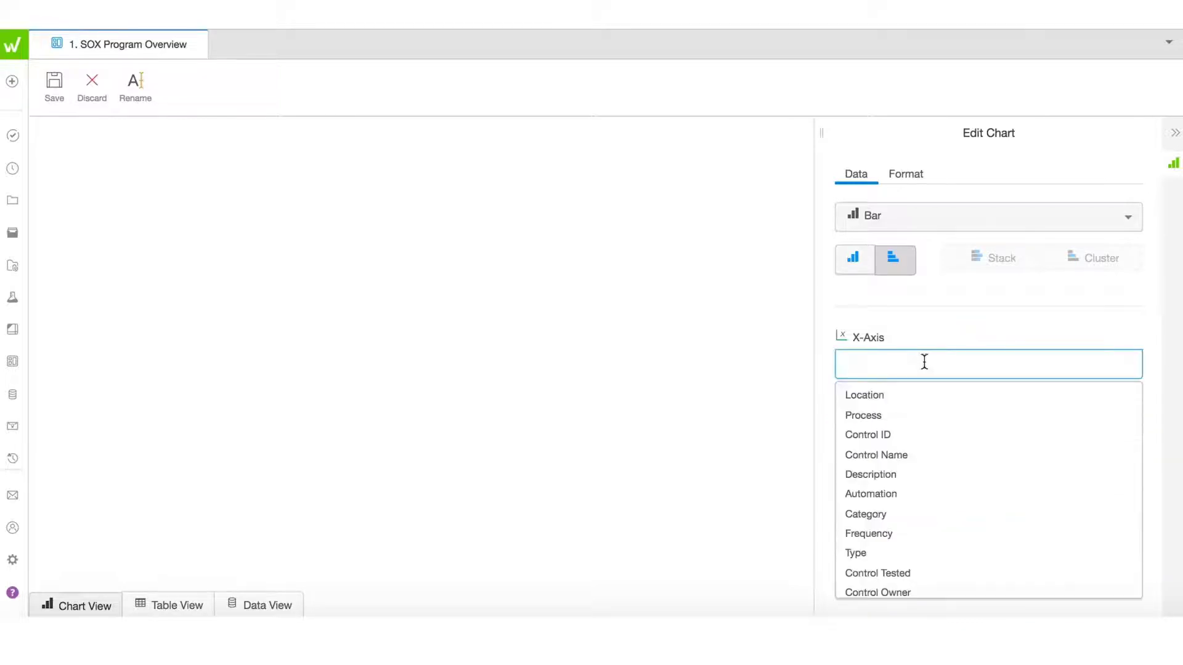
pyautogui.click(908, 436)
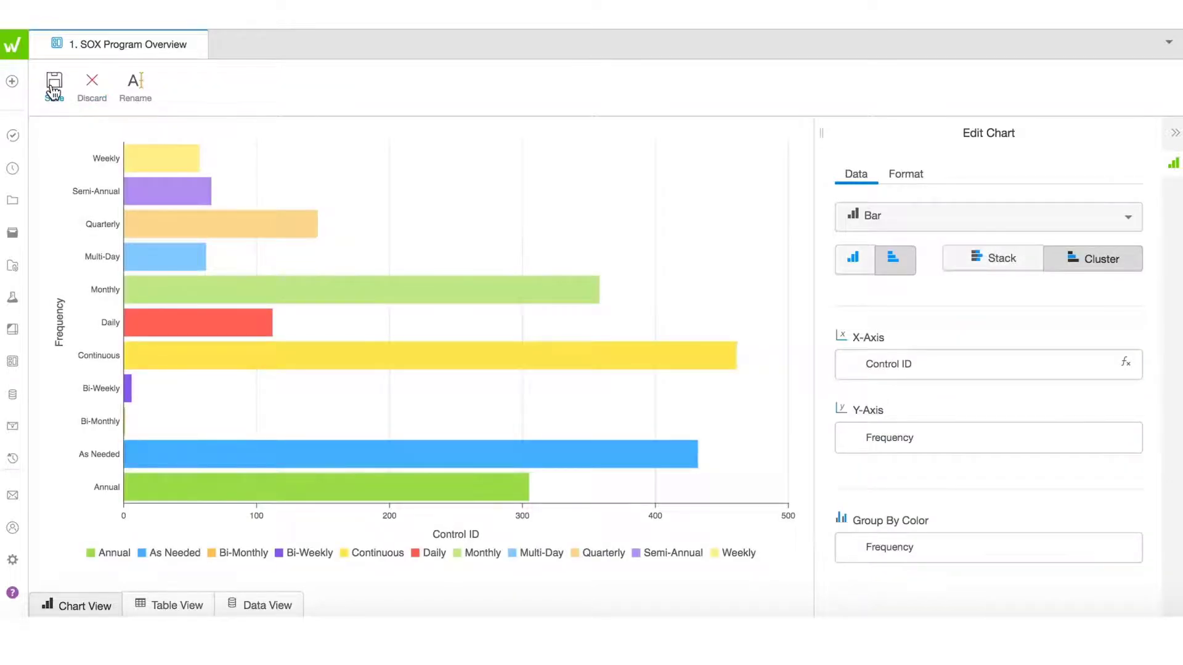
pyautogui.click(54, 91)
pyautogui.scroll(-4, 1027, 467)
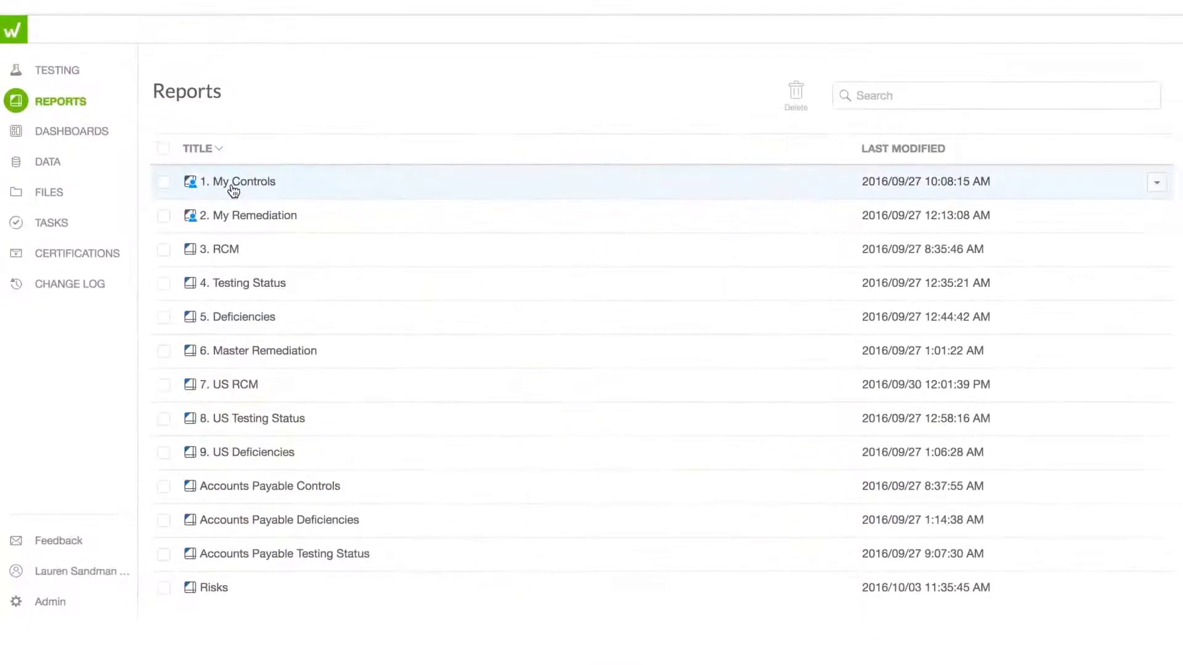
# - Open 1. My Controls, create Draft View 1 grouped by Process, and expand Production Control
pyautogui.click(233, 187)
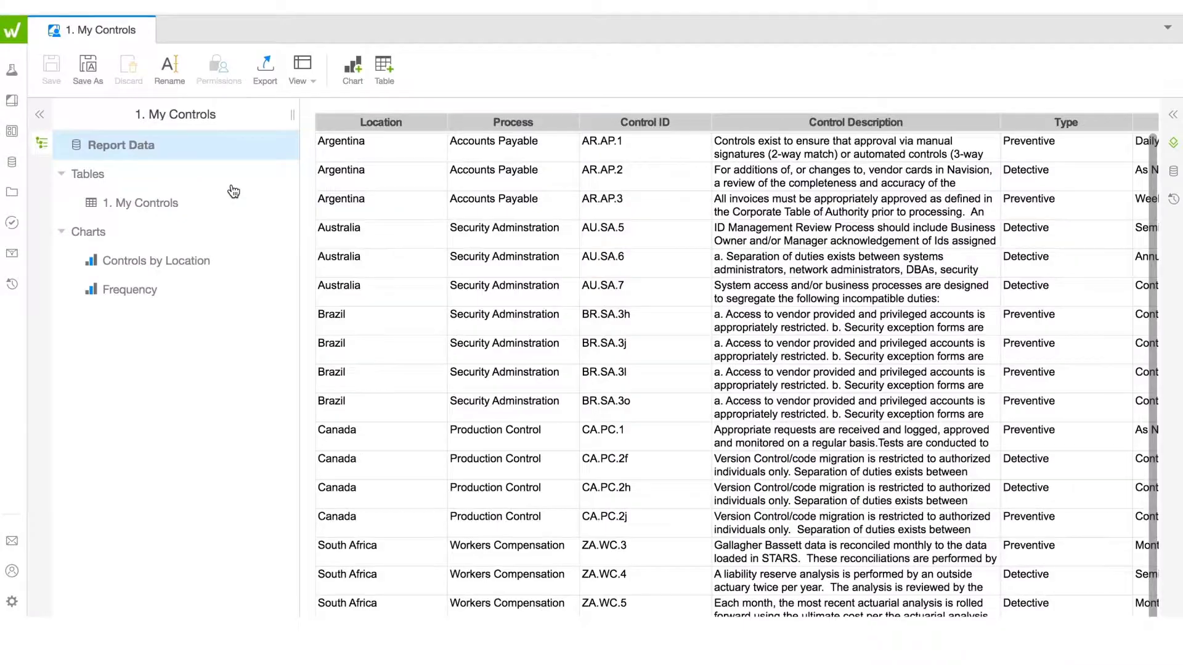
pyautogui.click(233, 191)
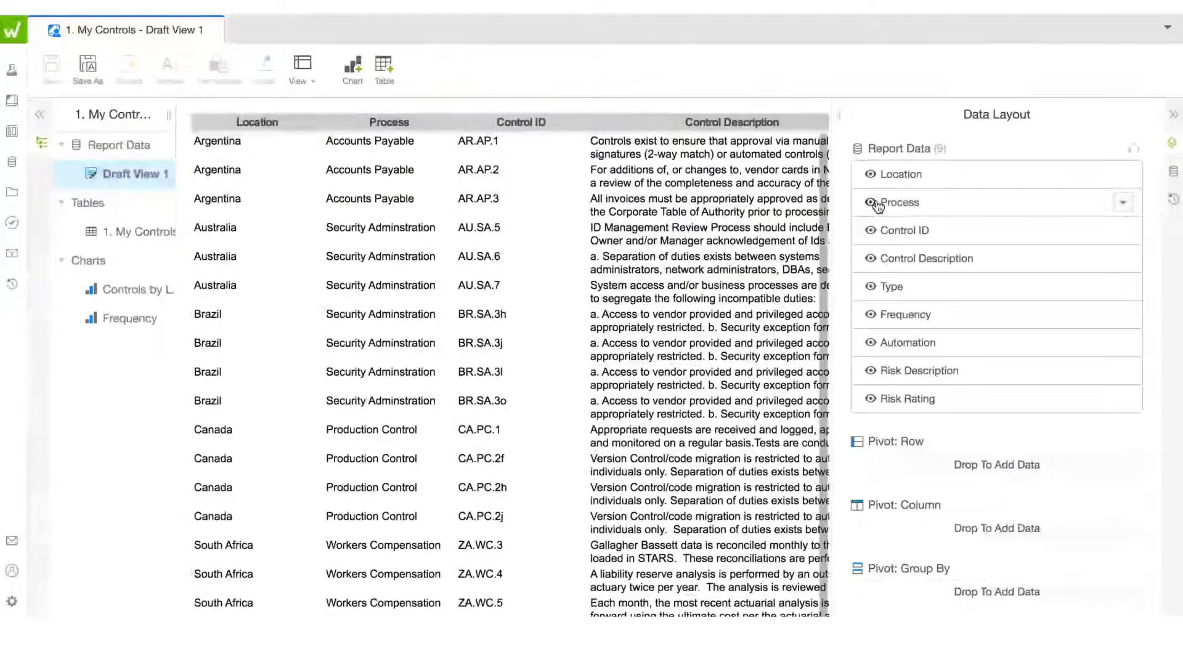
pyautogui.moveTo(877, 207); pyautogui.dragTo(869, 584)
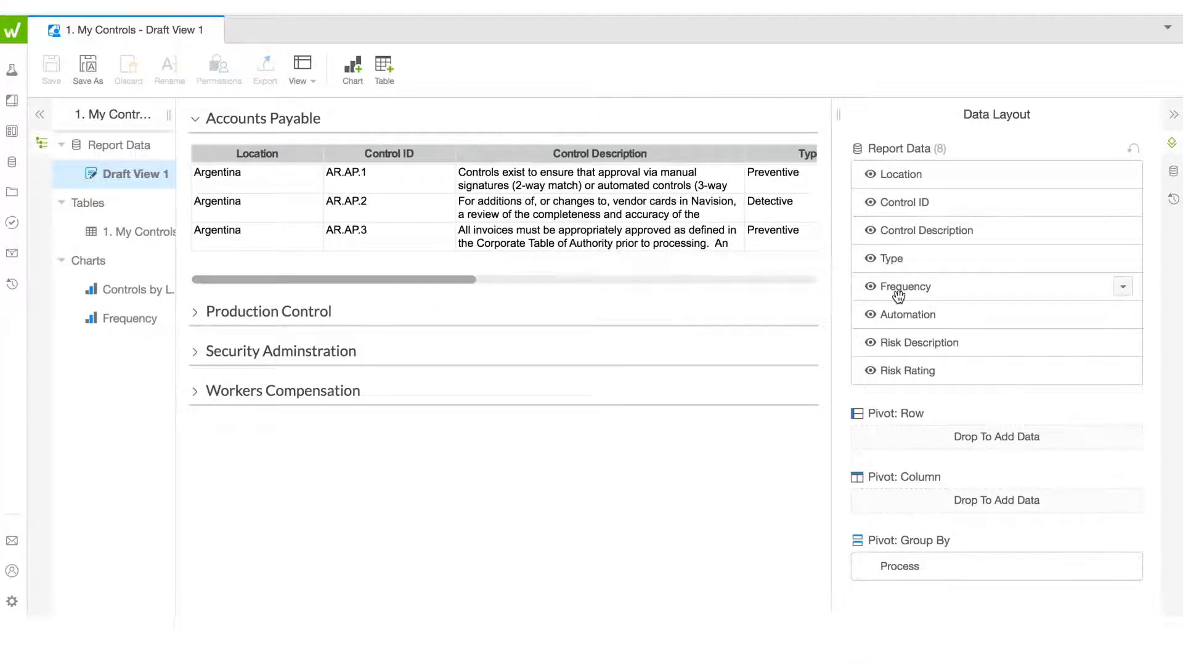
pyautogui.click(196, 314)
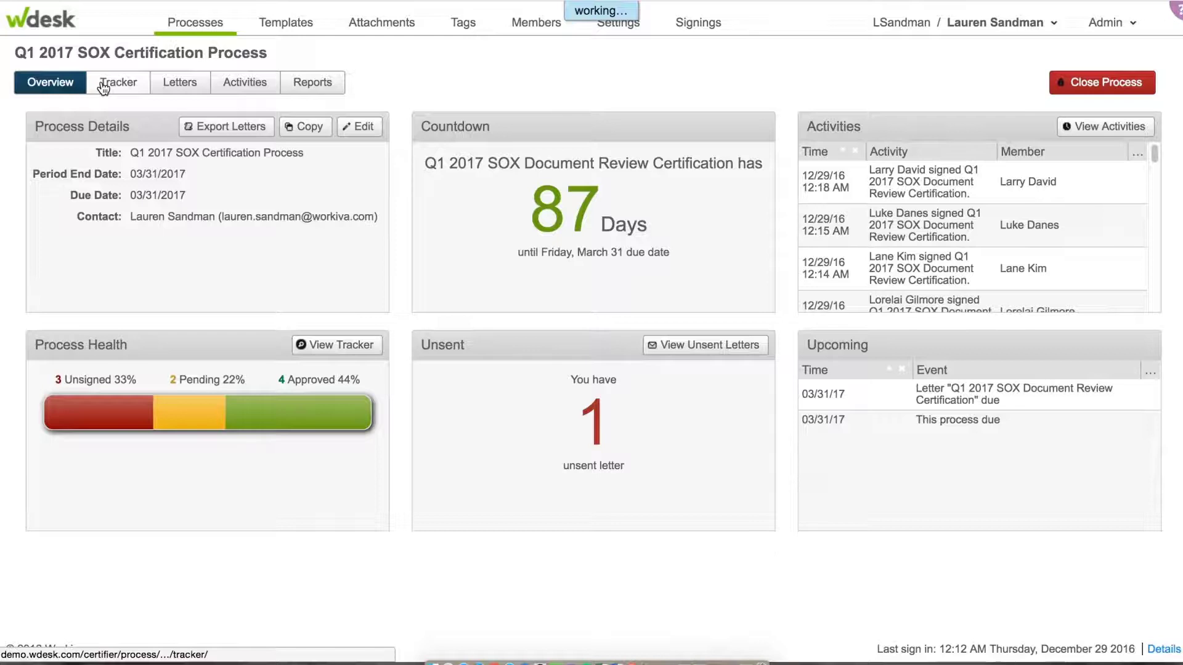
# - Open the Tracker tab and view a Pending Review signer's responses
pyautogui.click(103, 88)
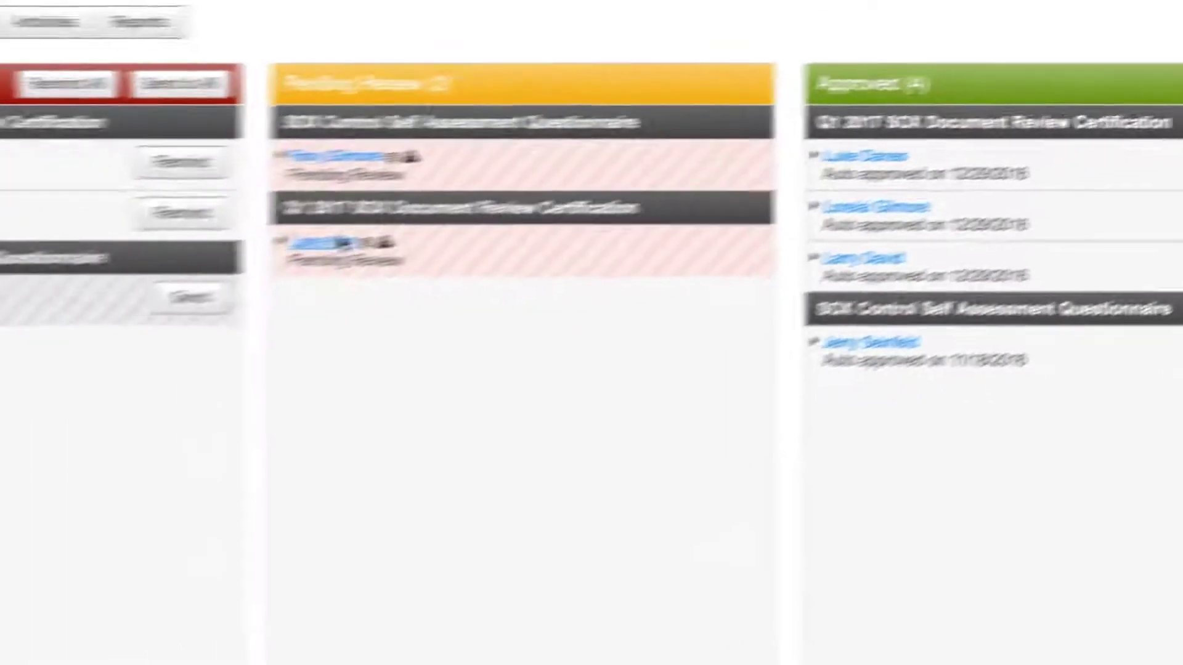
pyautogui.click(338, 240)
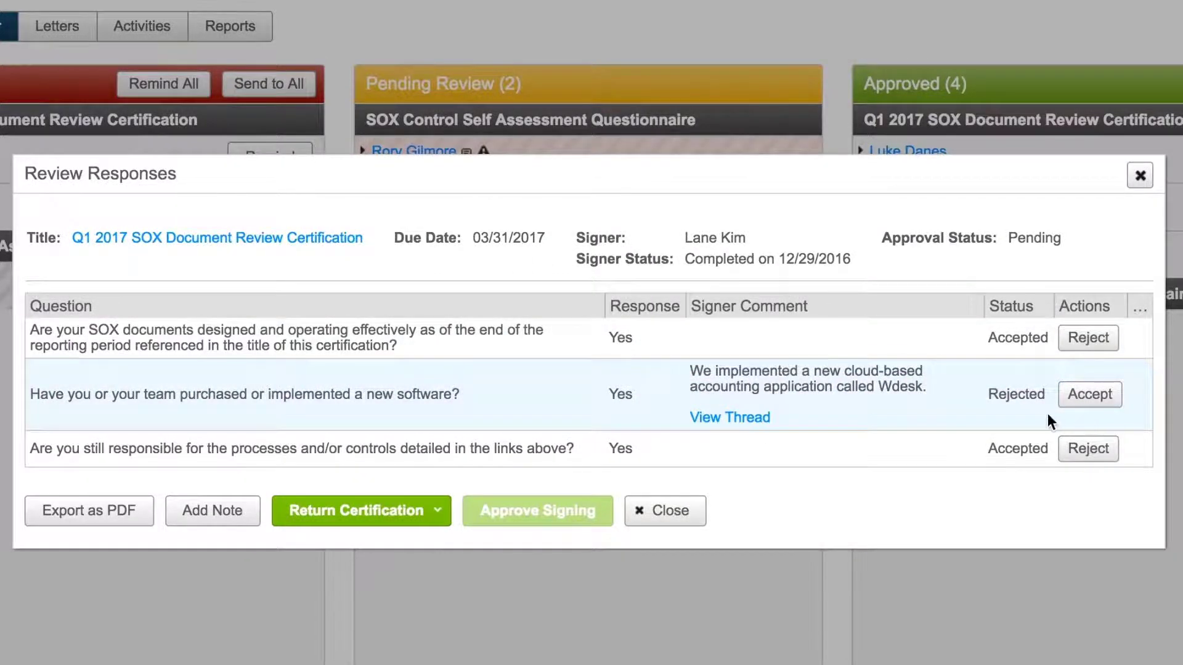
# - Close the signer's Review Responses dialog
pyautogui.click(1140, 176)
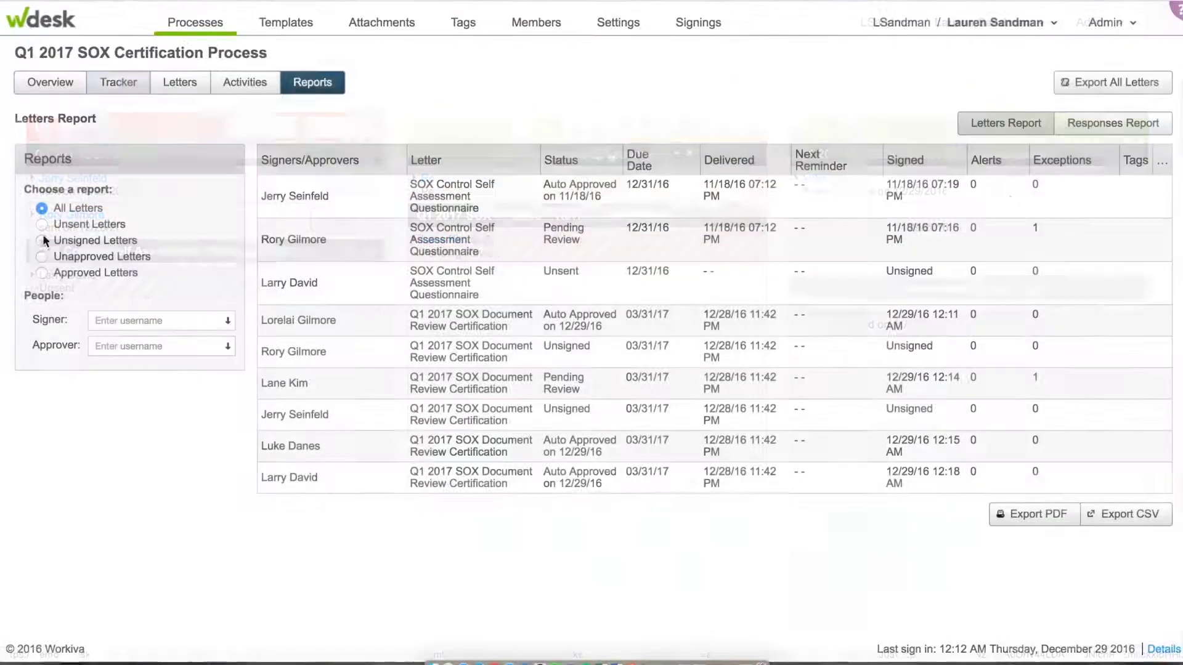